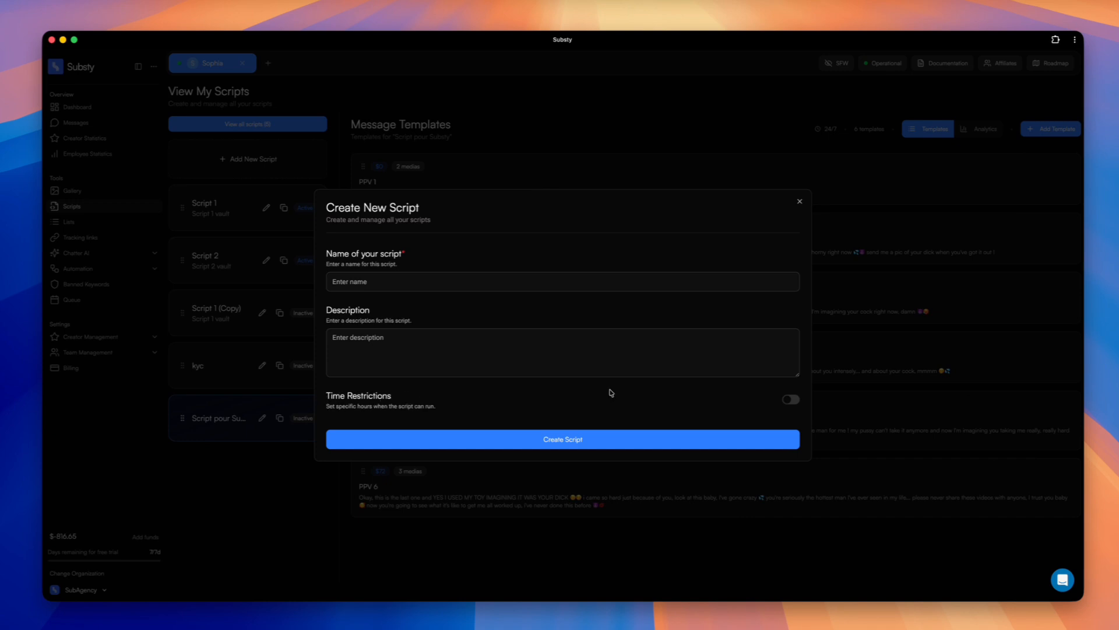
Check the time restriction options for a new script and the blank message template form, dismissing both without creating anything.
left_click(792, 400)
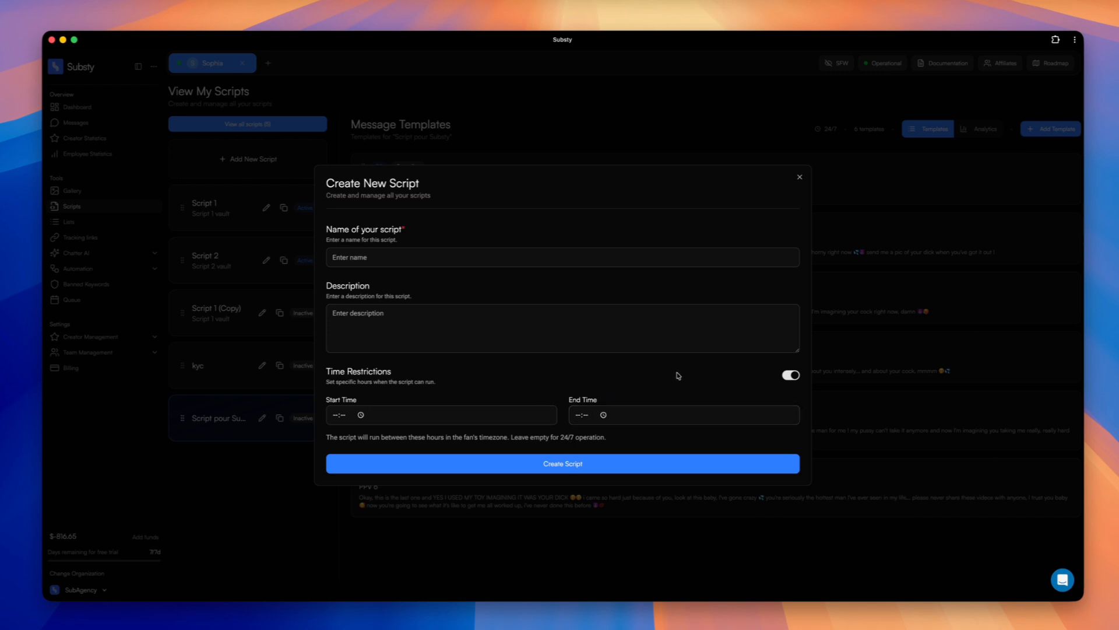
left_click(791, 375)
left_click(886, 310)
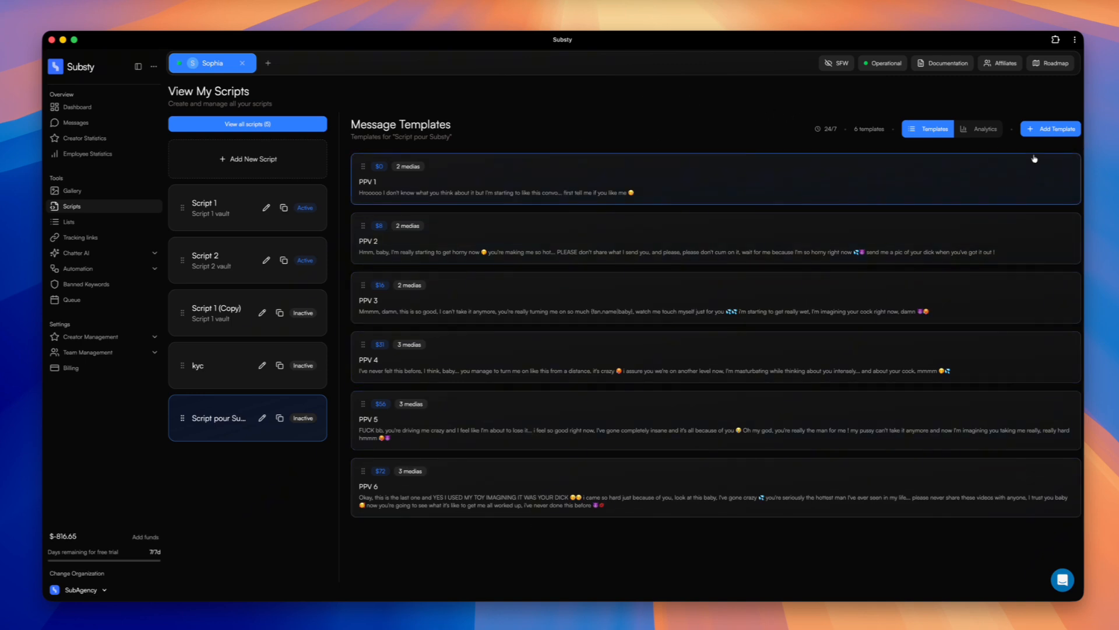
left_click(1037, 129)
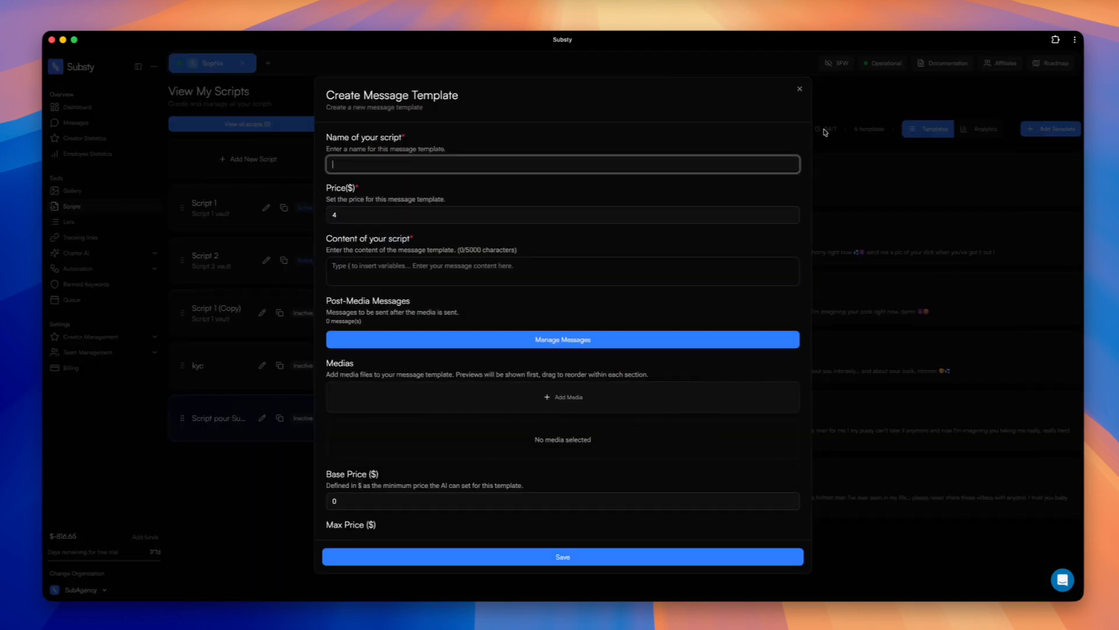
left_click(907, 155)
Open the PPV 1 message template and review its name, price and script content.
left_click(717, 168)
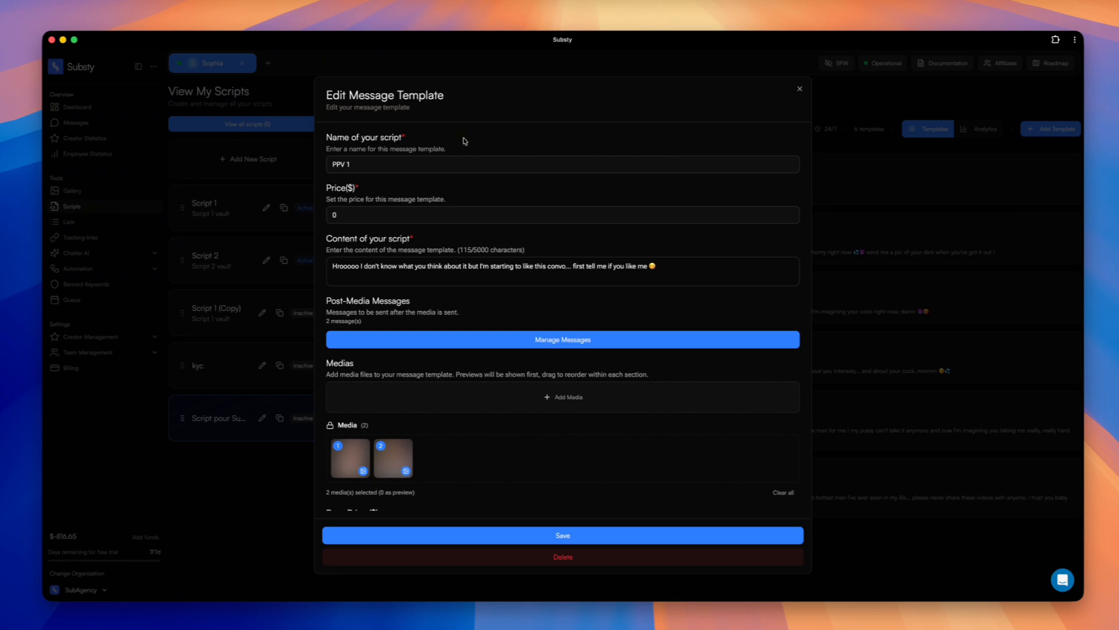
left_click(363, 165)
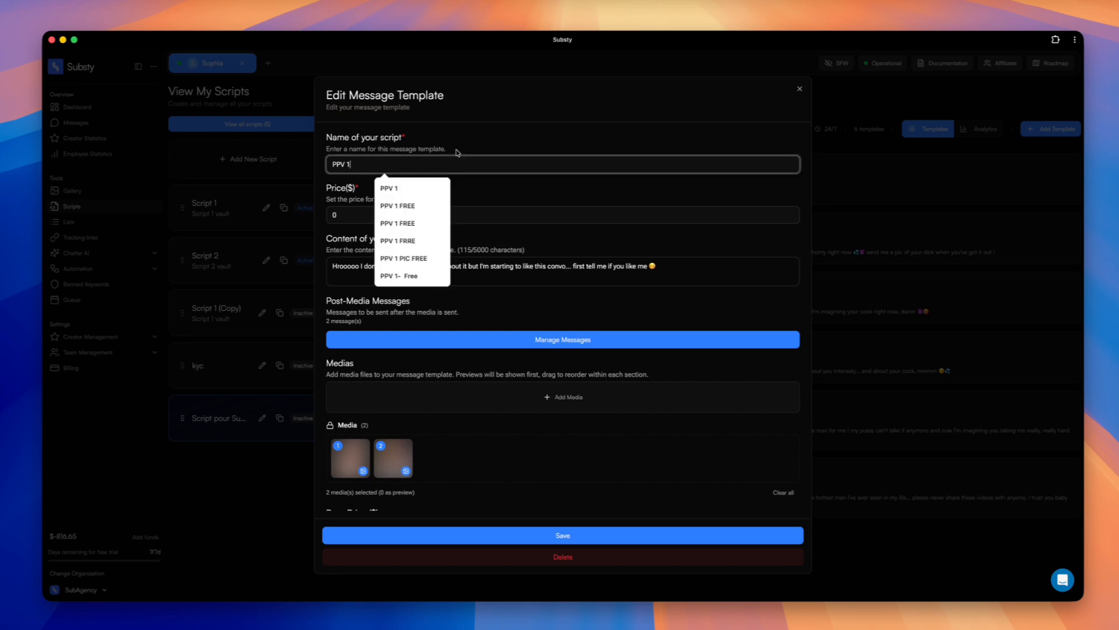
left_click(475, 142)
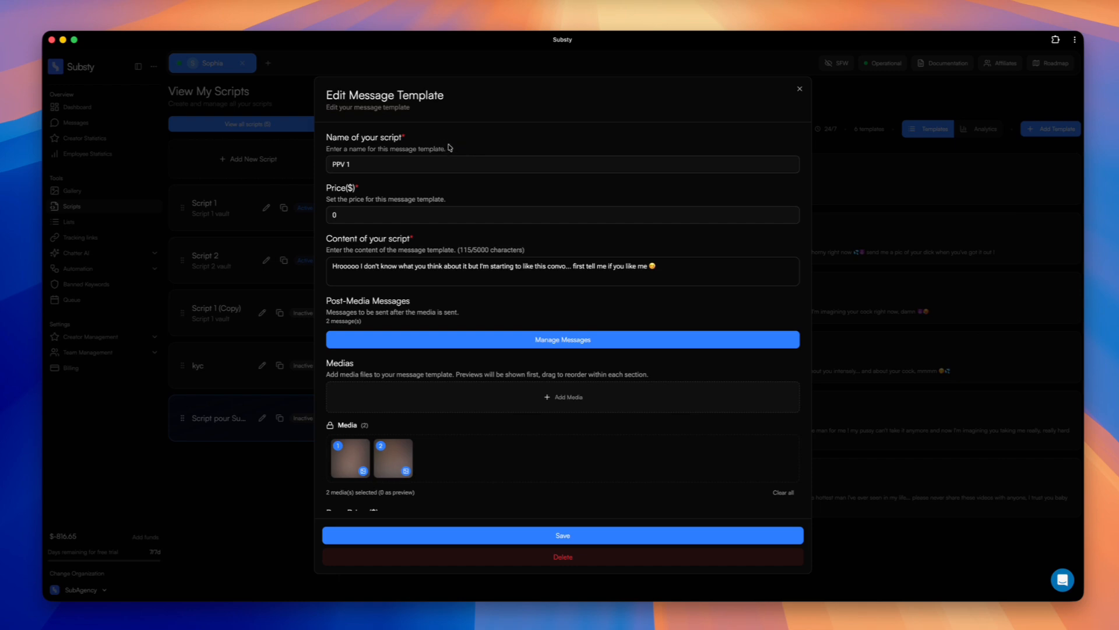
left_click(378, 167)
left_click(530, 143)
left_click(364, 215)
left_click(475, 190)
left_click_drag(324, 240, 425, 240)
left_click(376, 244)
left_click(666, 268)
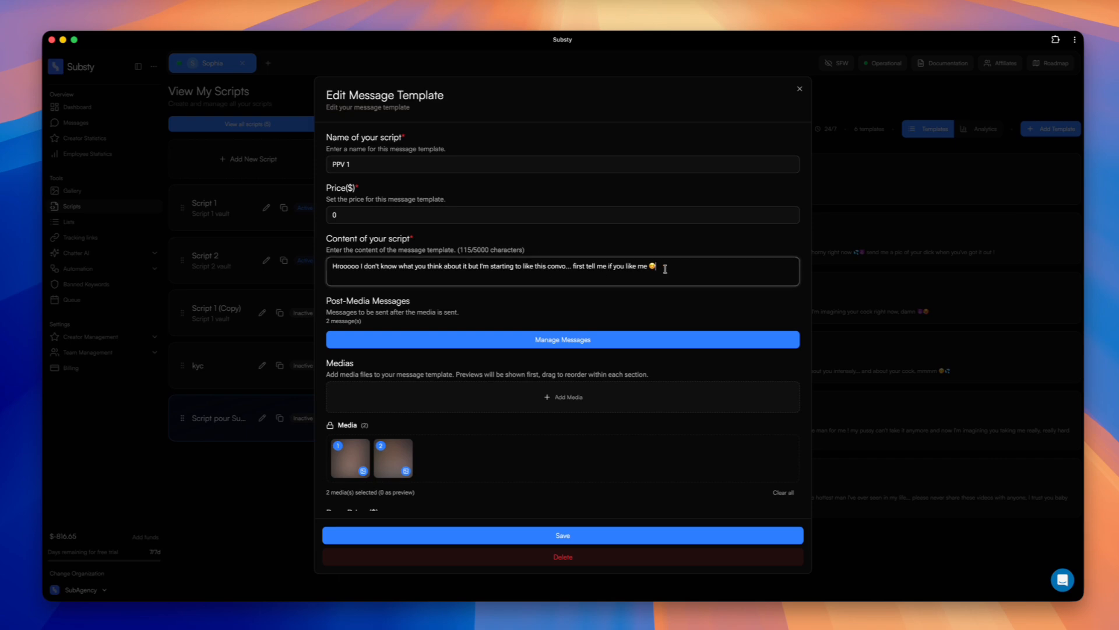
left_click_drag(329, 265, 669, 268)
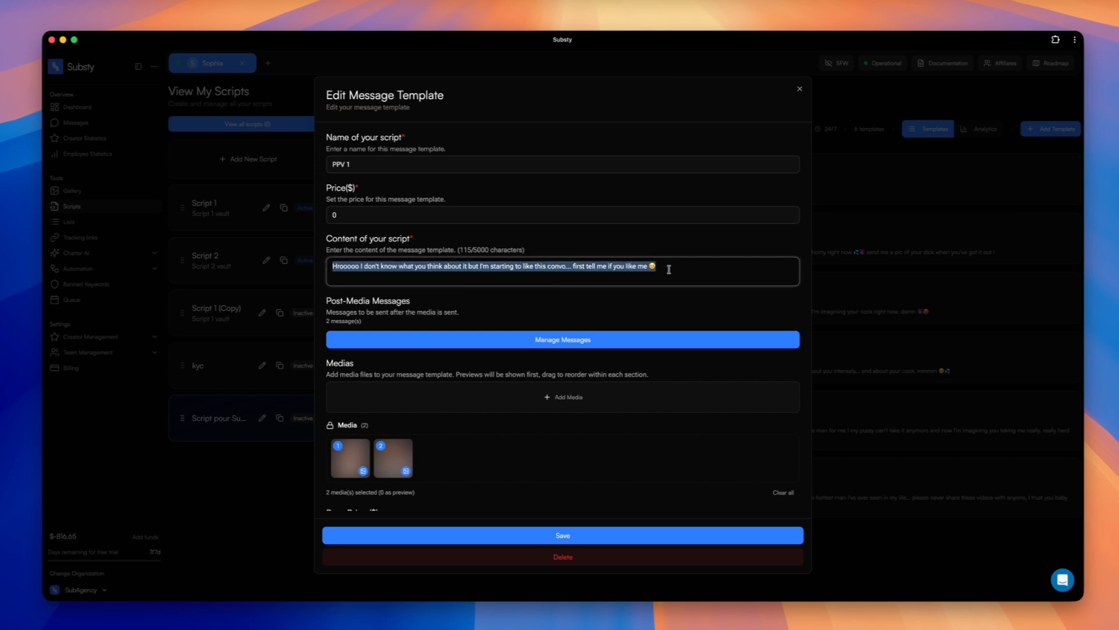
left_click(668, 252)
Inspect the PPV 1 template's media selection and base and max price settings, and close the template unsaved.
scroll(524, 400, "down", 3)
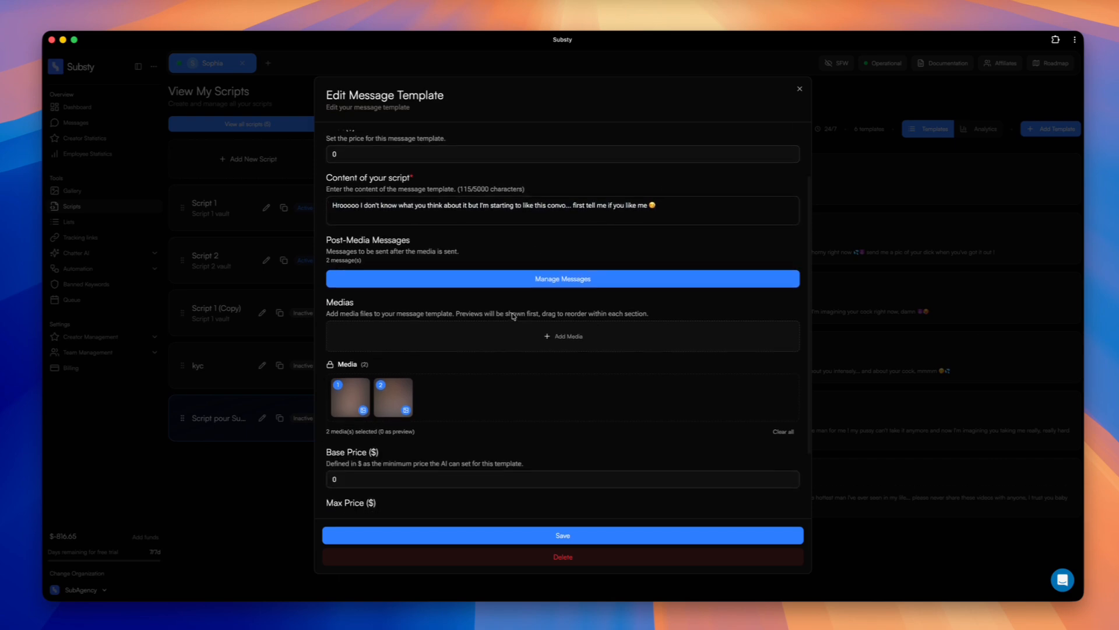
scroll(527, 401, "down", 1)
left_click(587, 281)
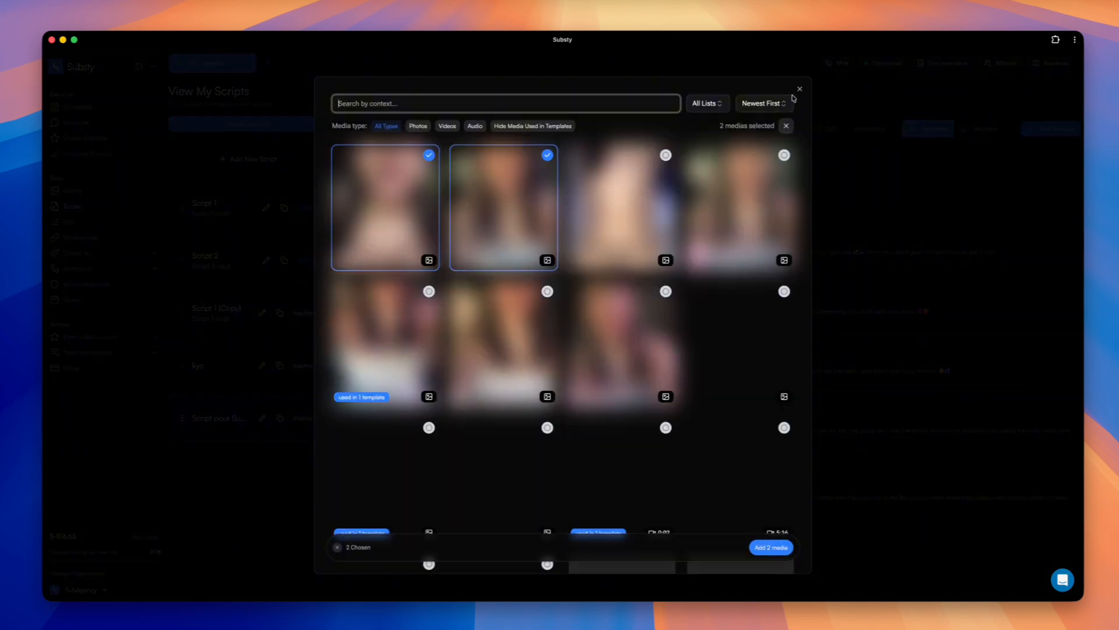
left_click(799, 90)
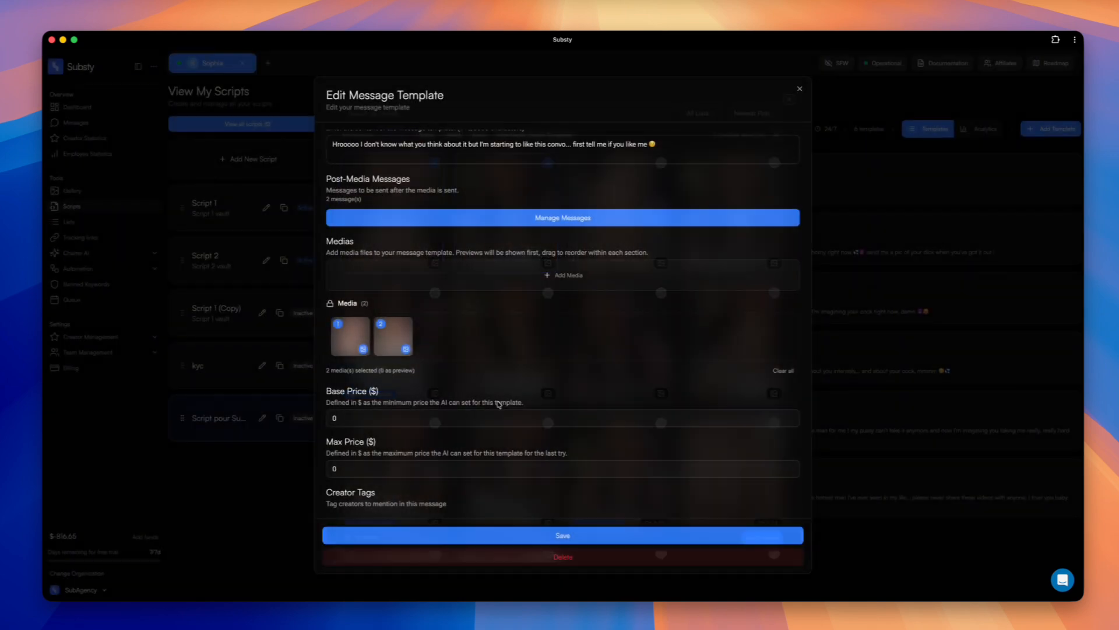
scroll(516, 384, "down", 1)
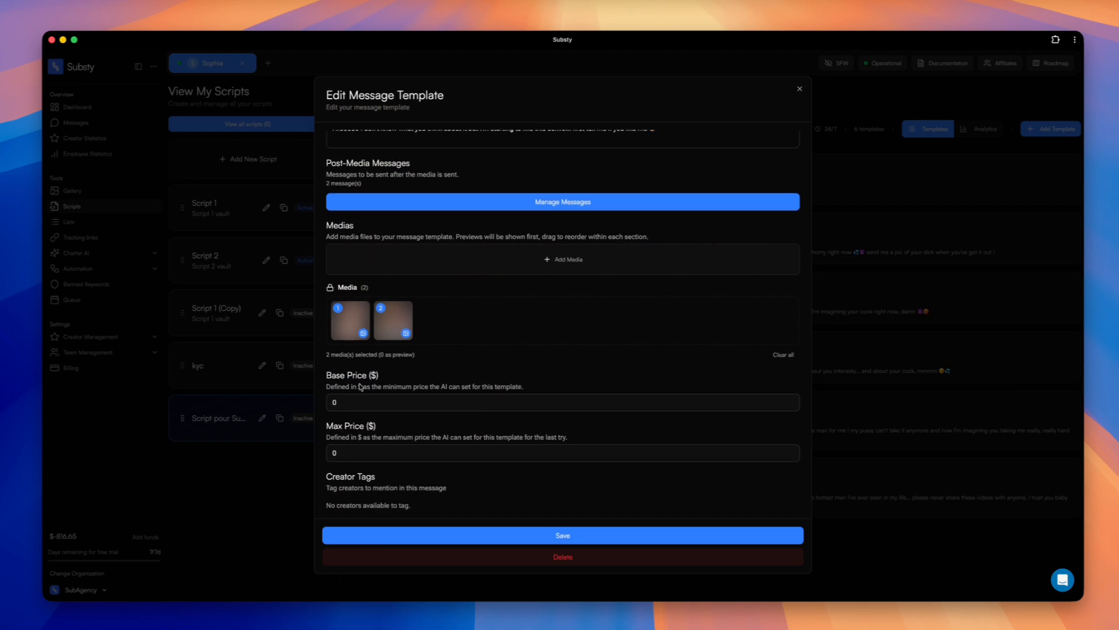
left_click(937, 321)
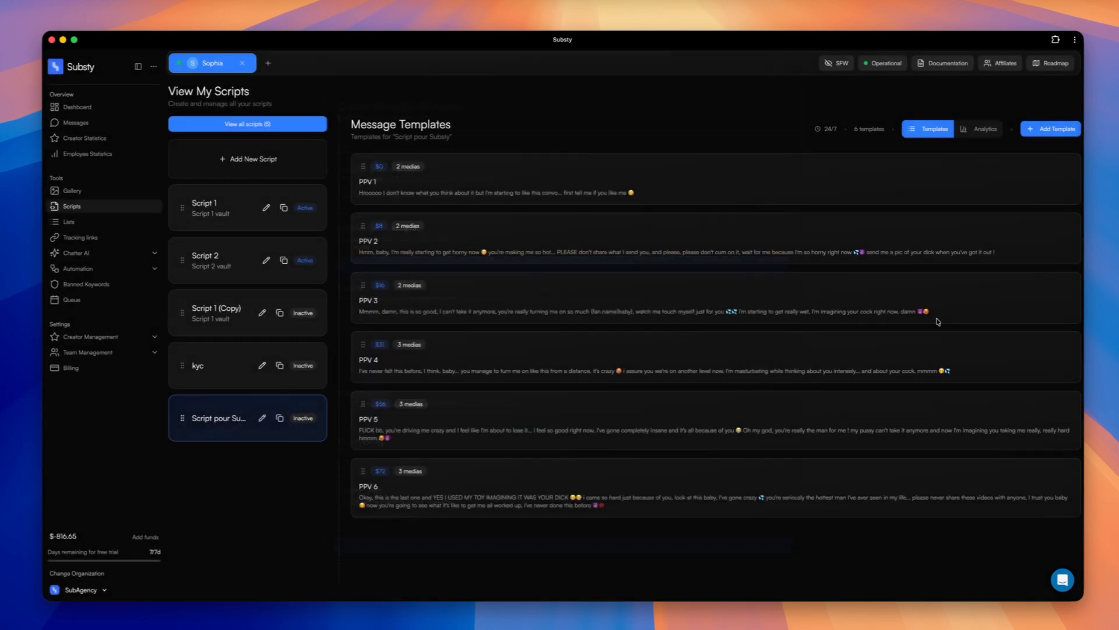
Open the PPV 2 message template, compare its price with its base and max prices, and close it unsaved.
left_click(567, 227)
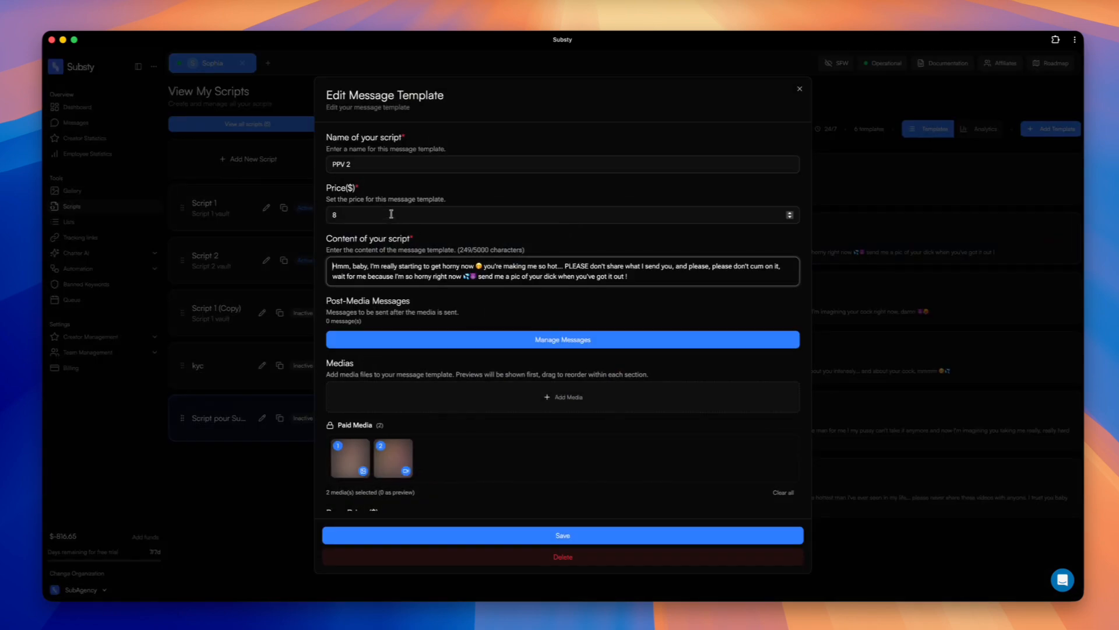
left_click(369, 194)
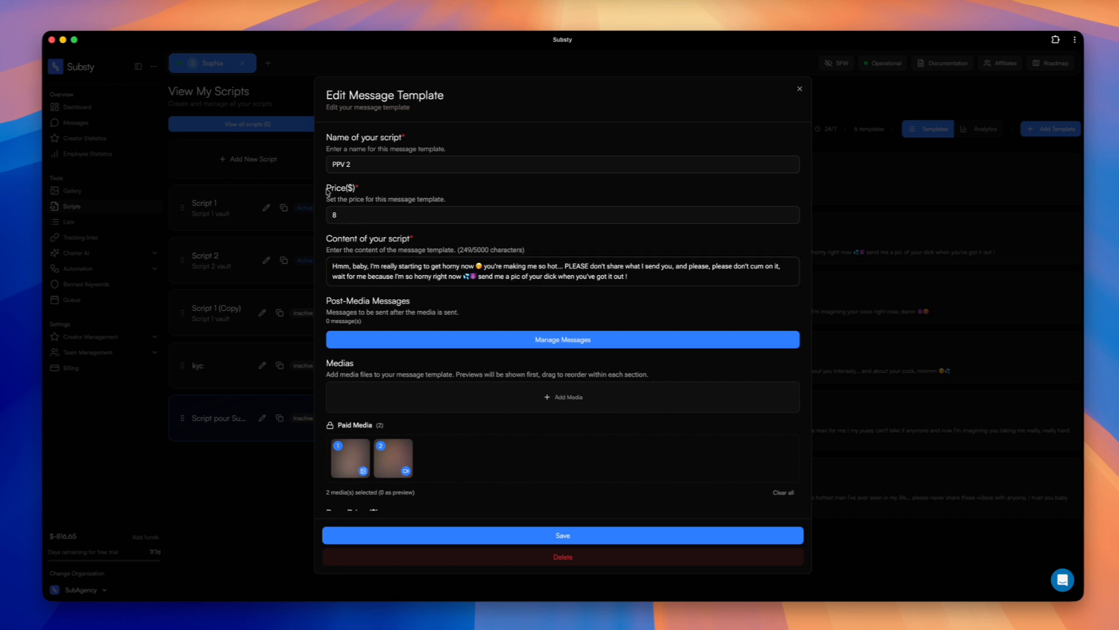
scroll(408, 191, "down", 5)
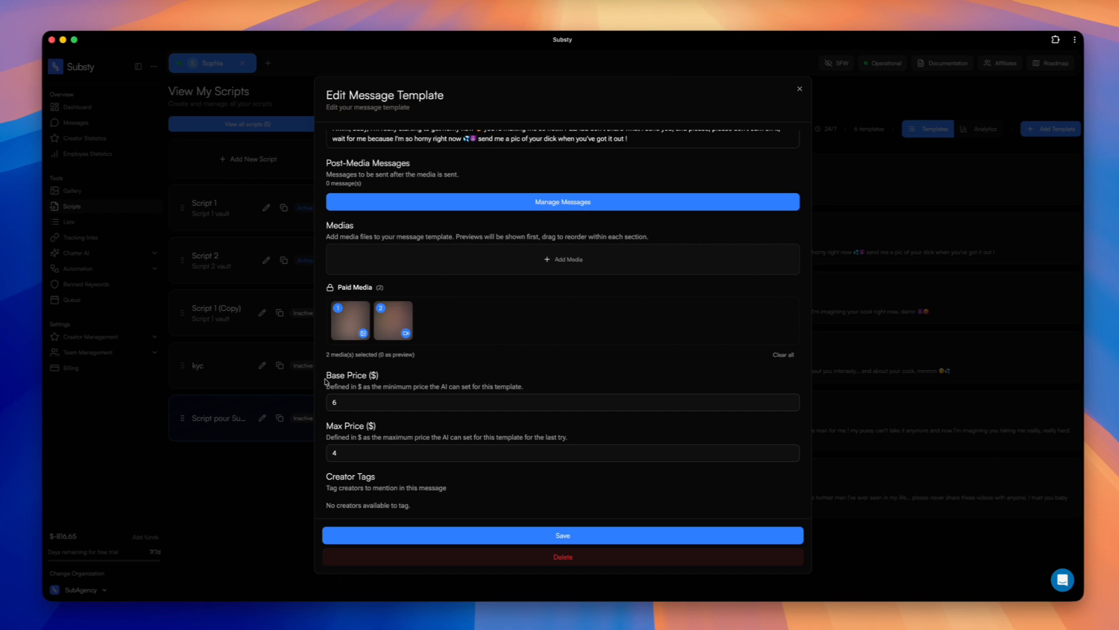
scroll(347, 385, "up", 2)
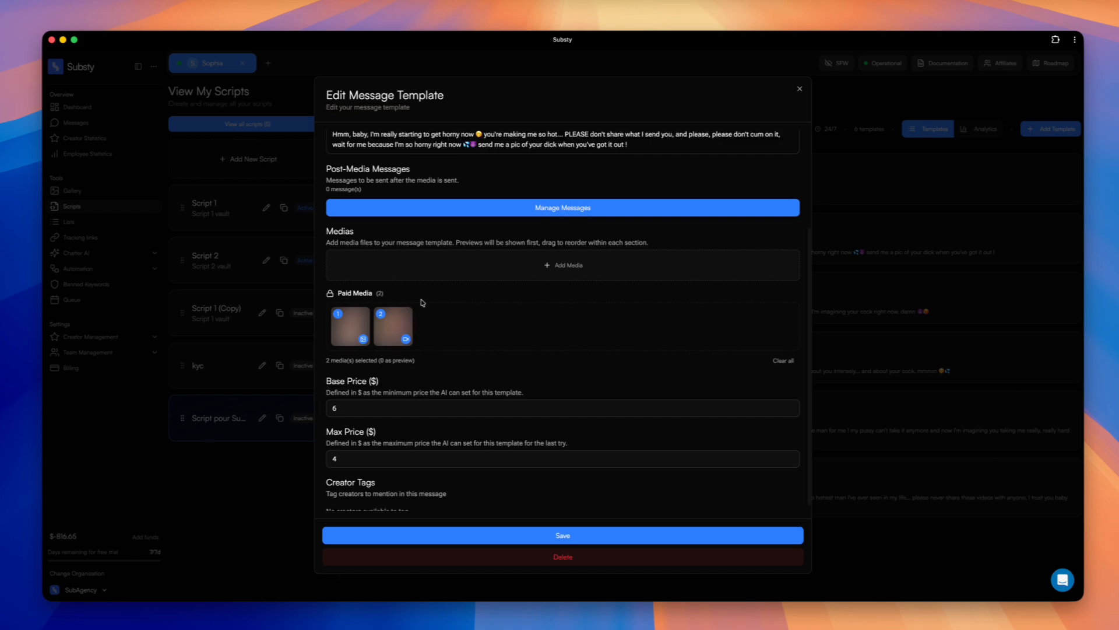
scroll(420, 302, "down", 2)
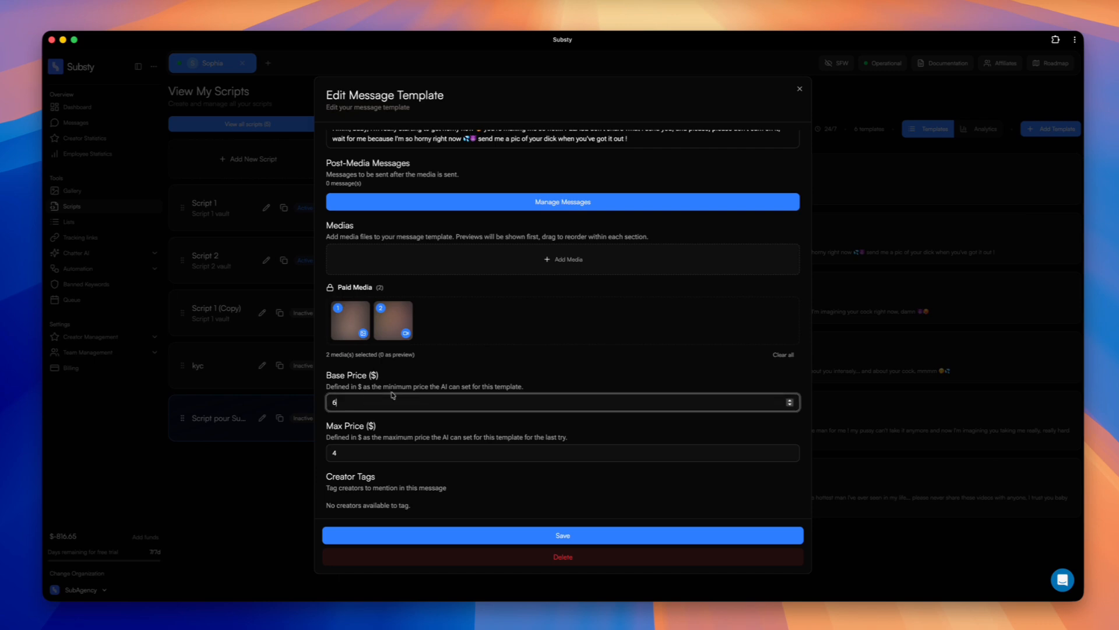
left_click_drag(327, 427, 367, 426)
left_click(412, 423)
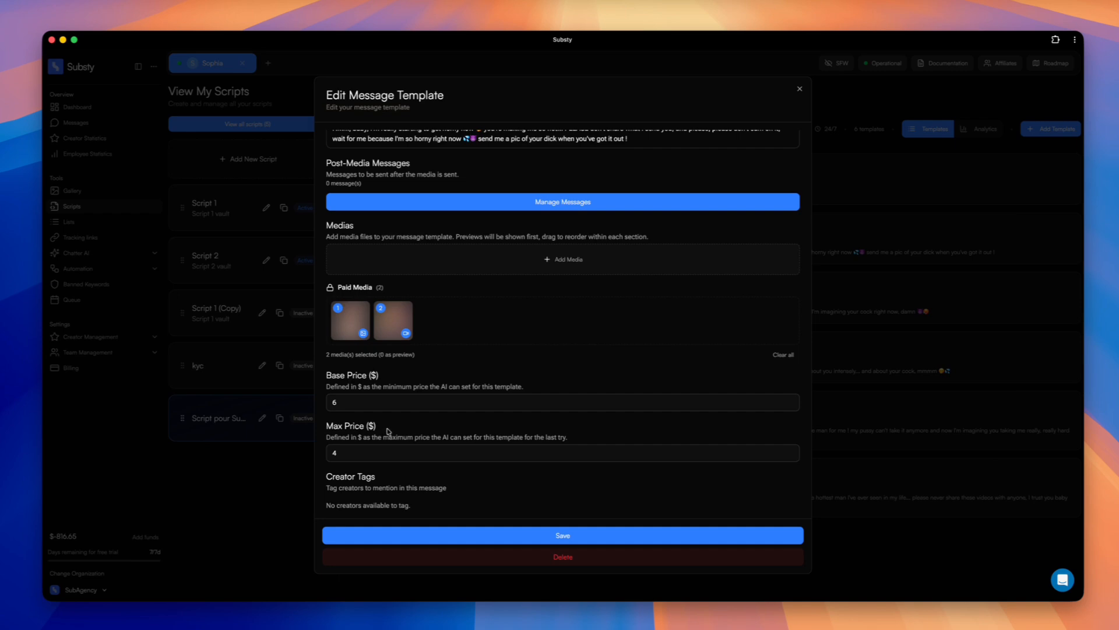
left_click_drag(387, 428, 339, 428)
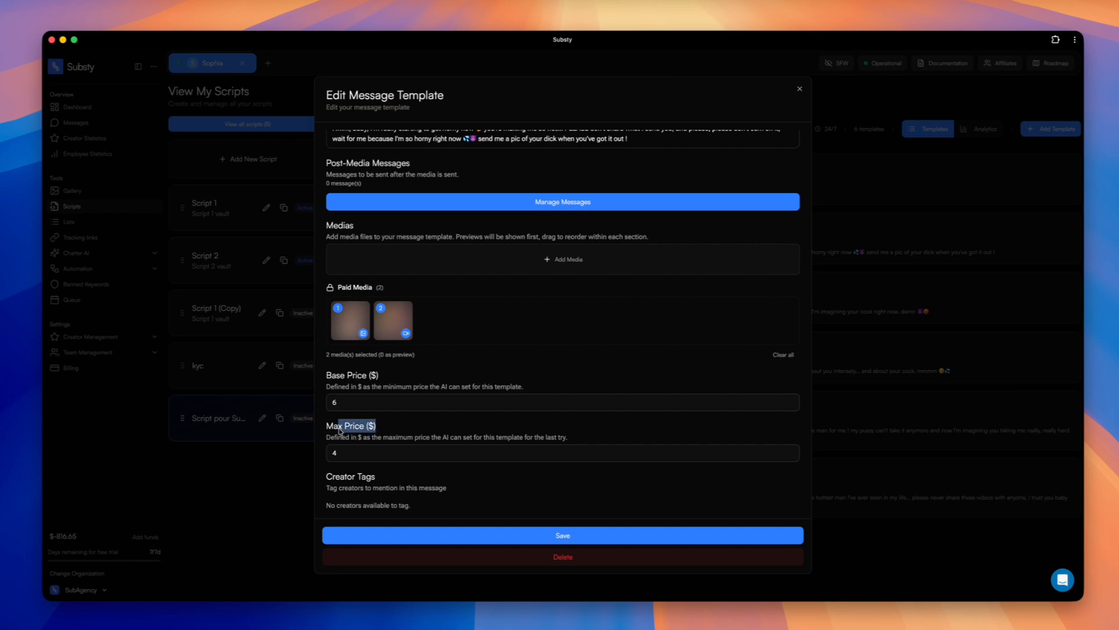
left_click(371, 430)
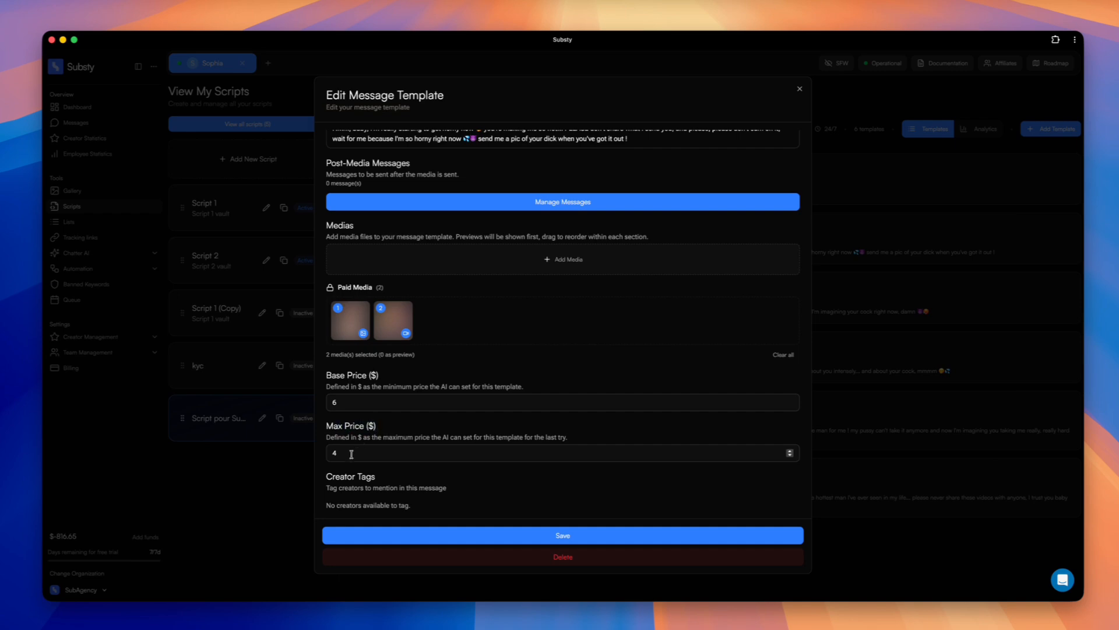
left_click(927, 303)
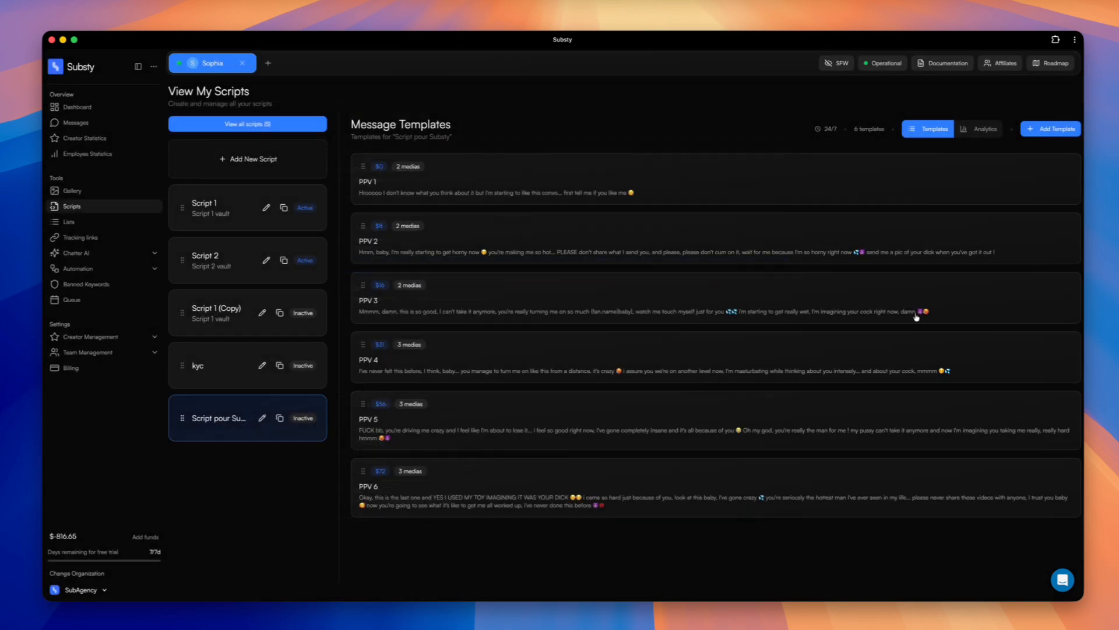
Reopen the PPV 1 message template, review its creator tags section, and close it unsaved.
left_click(694, 186)
scroll(631, 458, "down", 3)
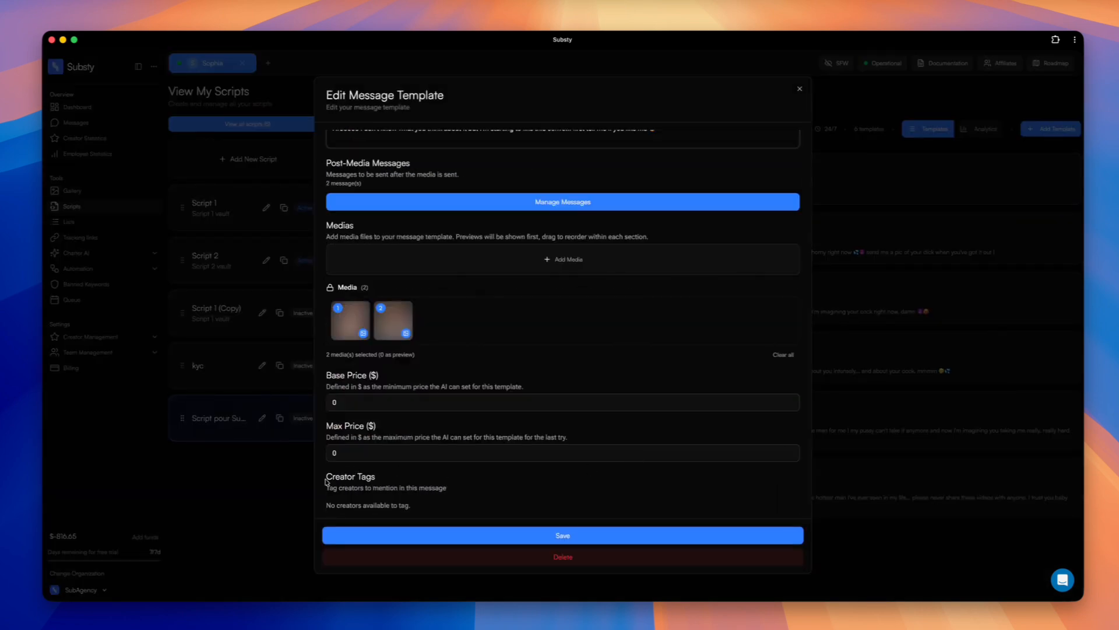
left_click_drag(326, 479, 406, 481)
left_click(406, 481)
left_click_drag(326, 488, 464, 489)
left_click(466, 491)
scroll(469, 492, "up", 4)
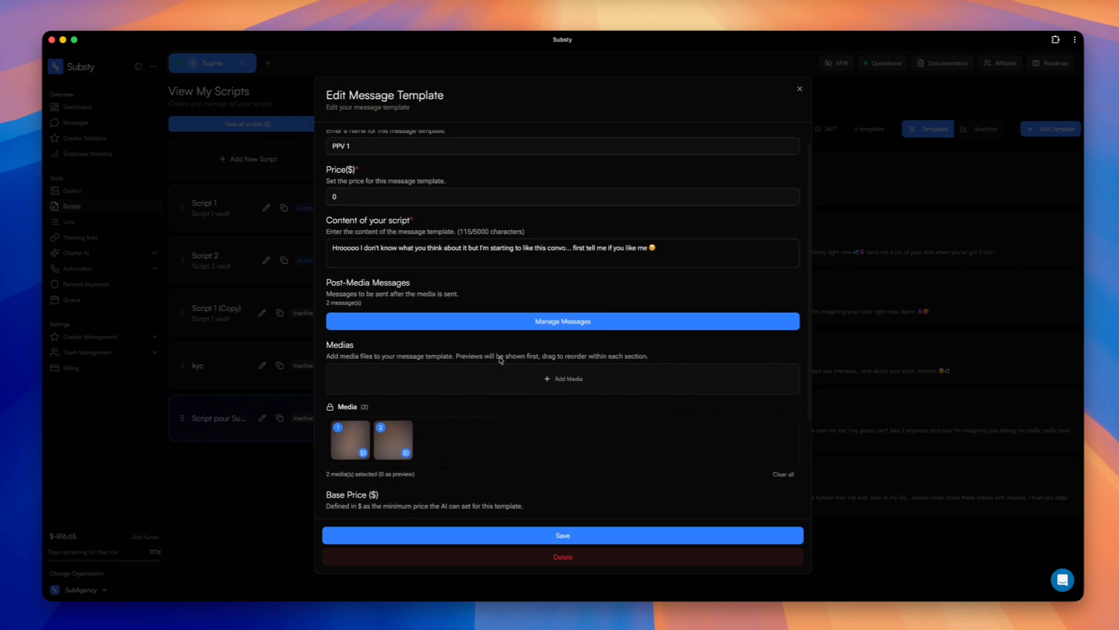
scroll(754, 319, "up", 1)
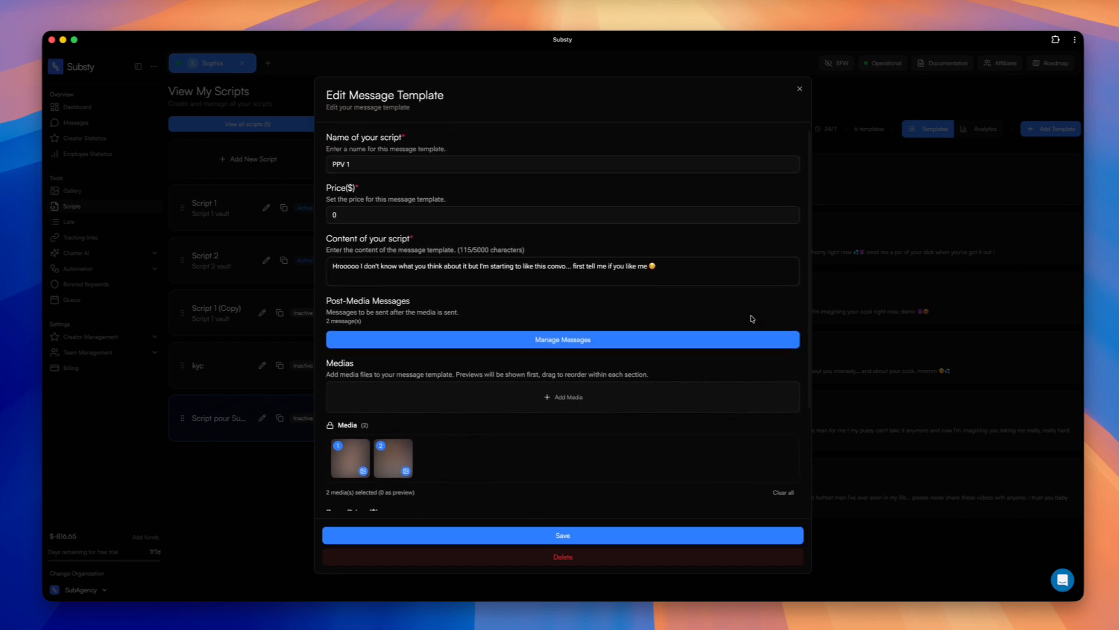
left_click(910, 243)
Examine the text, wait time and attachments of PPV 1's post-media messages, and return to the template list.
left_click(736, 177)
scroll(588, 329, "down", 1)
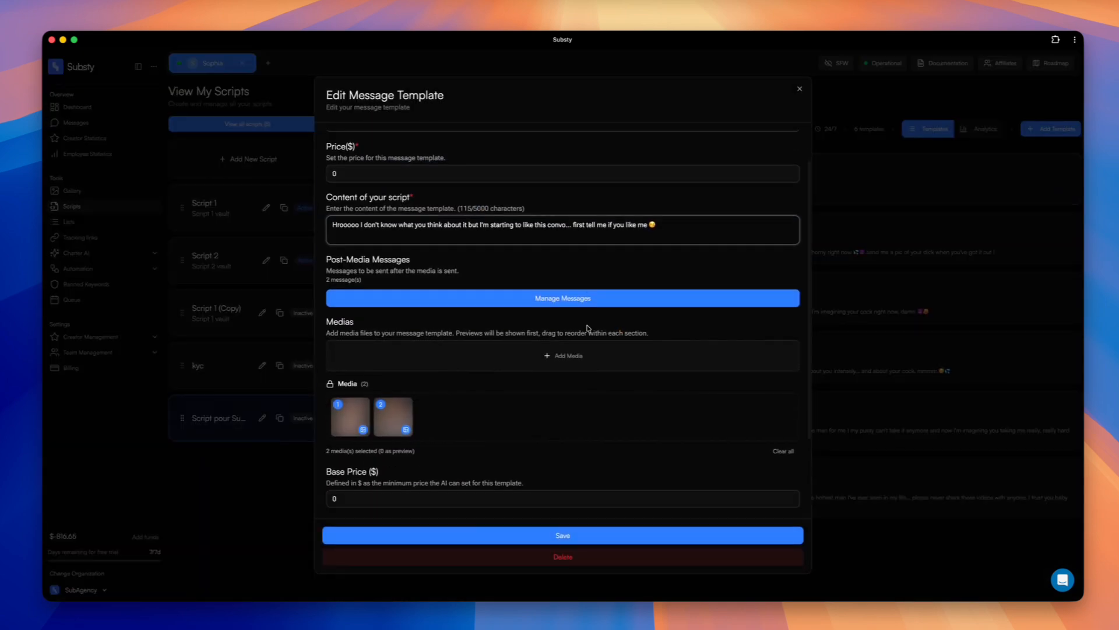
left_click(519, 298)
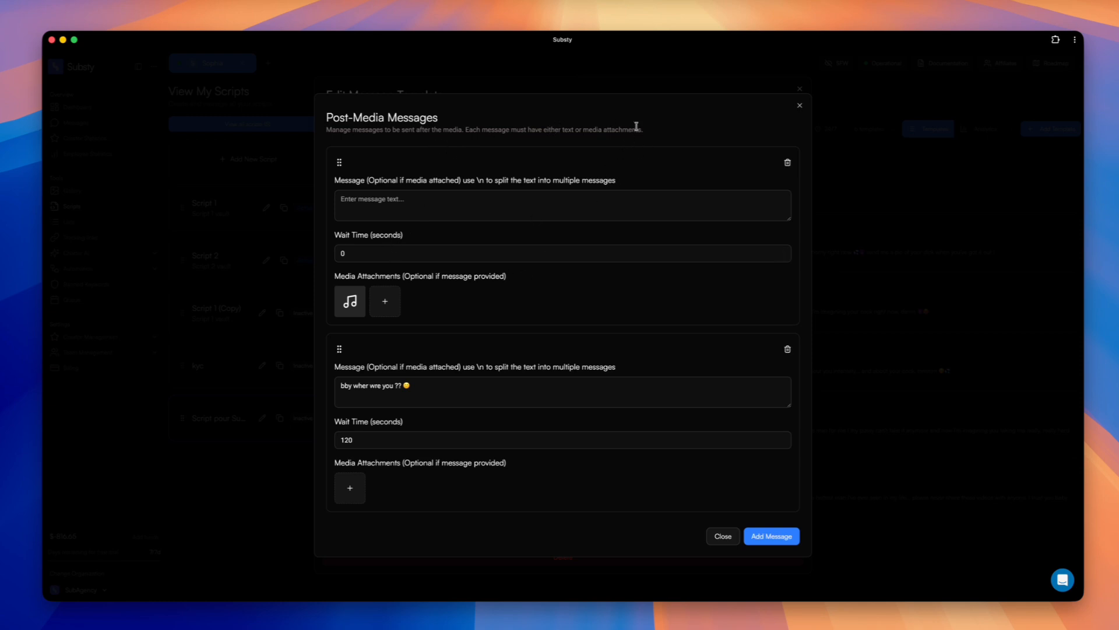
left_click(415, 253)
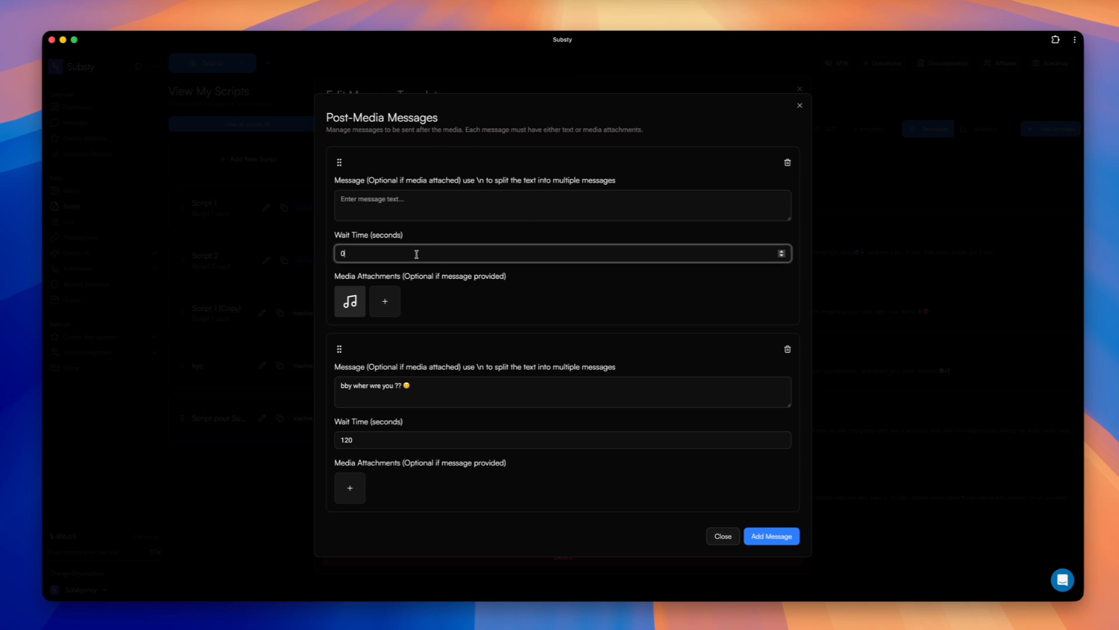
left_click(470, 204)
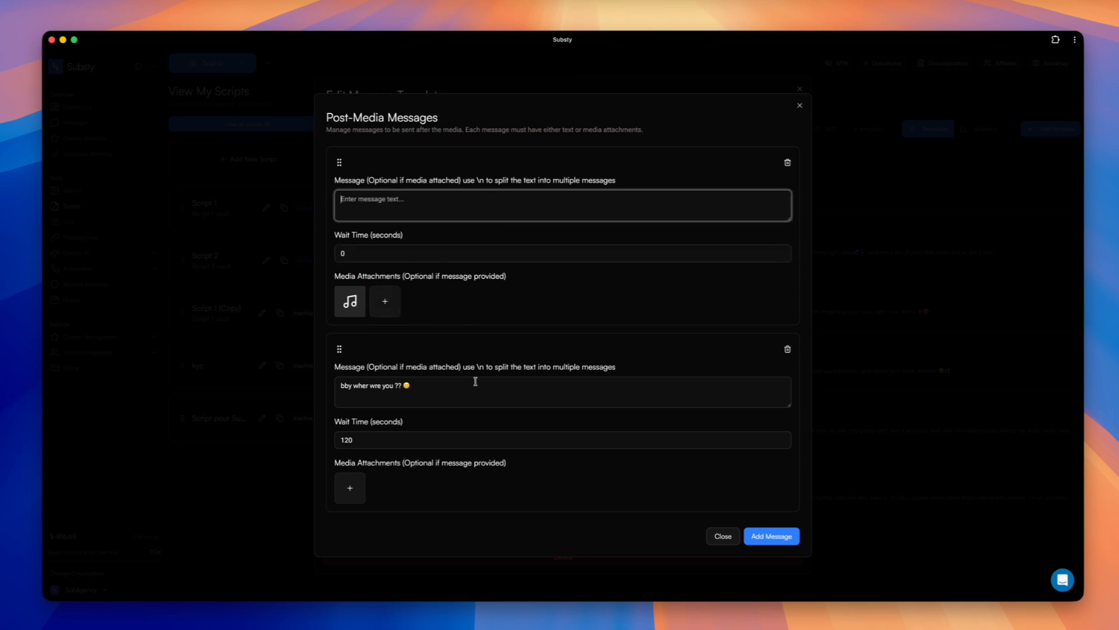
left_click(488, 179)
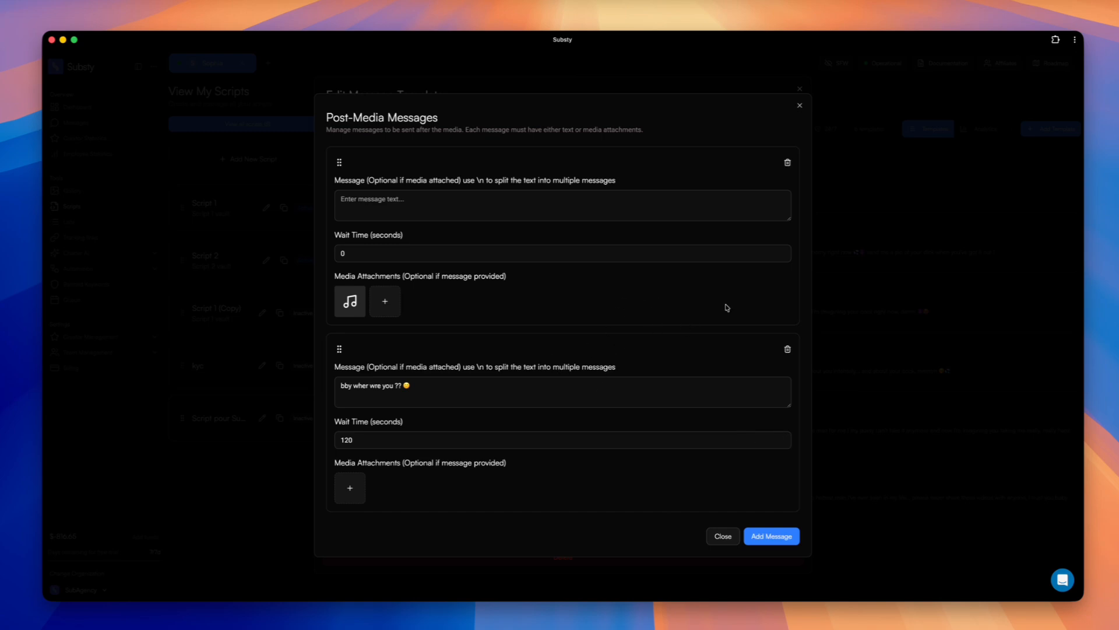
left_click(890, 229)
left_click(887, 213)
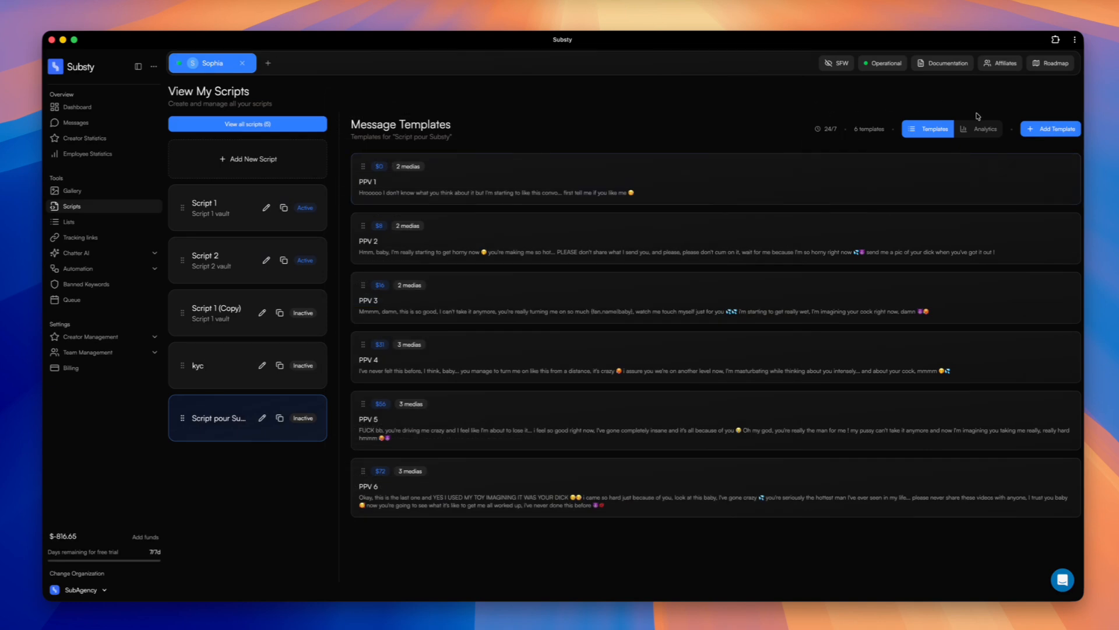
View the script's analytics and examine total paid, conversion rate and total revenue in the global funnel statistics.
left_click(983, 130)
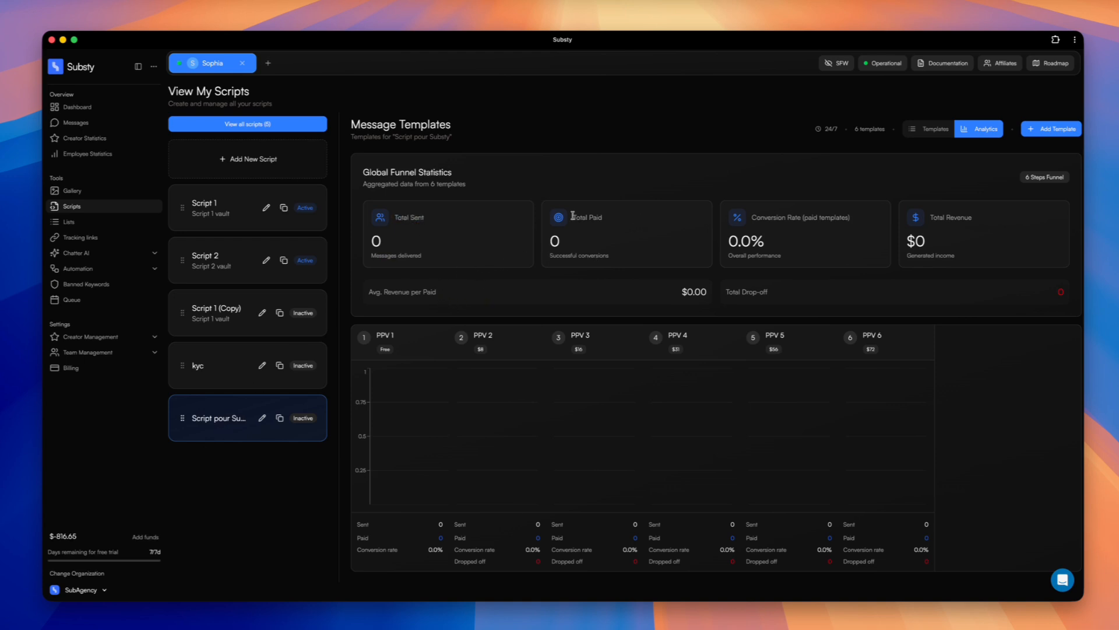
left_click_drag(572, 213, 623, 219)
left_click(622, 219)
left_click_drag(752, 216, 842, 215)
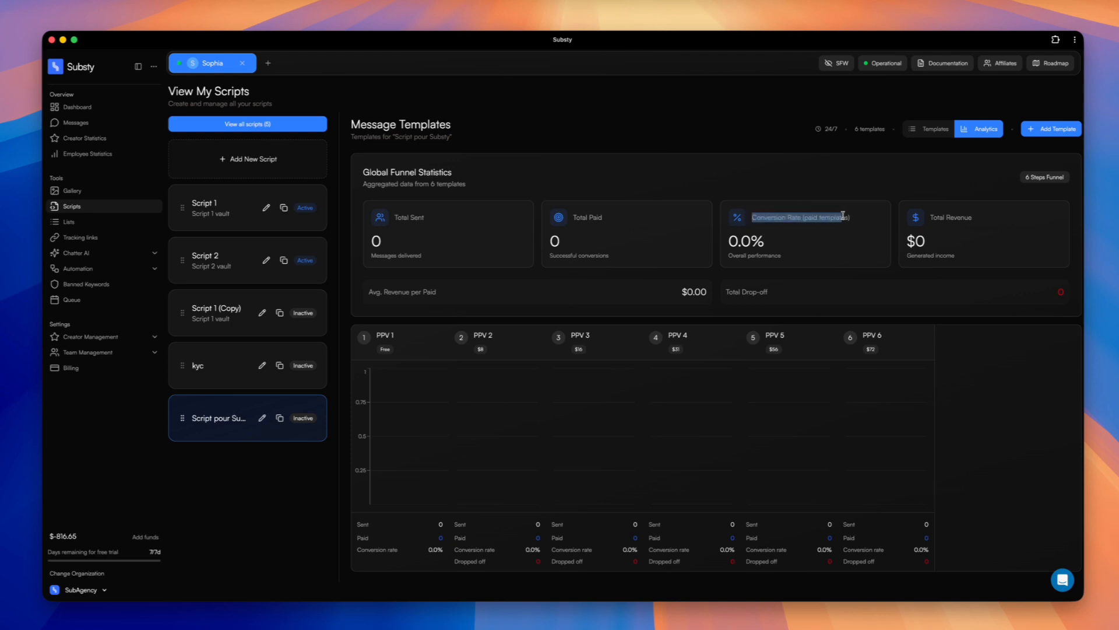
left_click(863, 219)
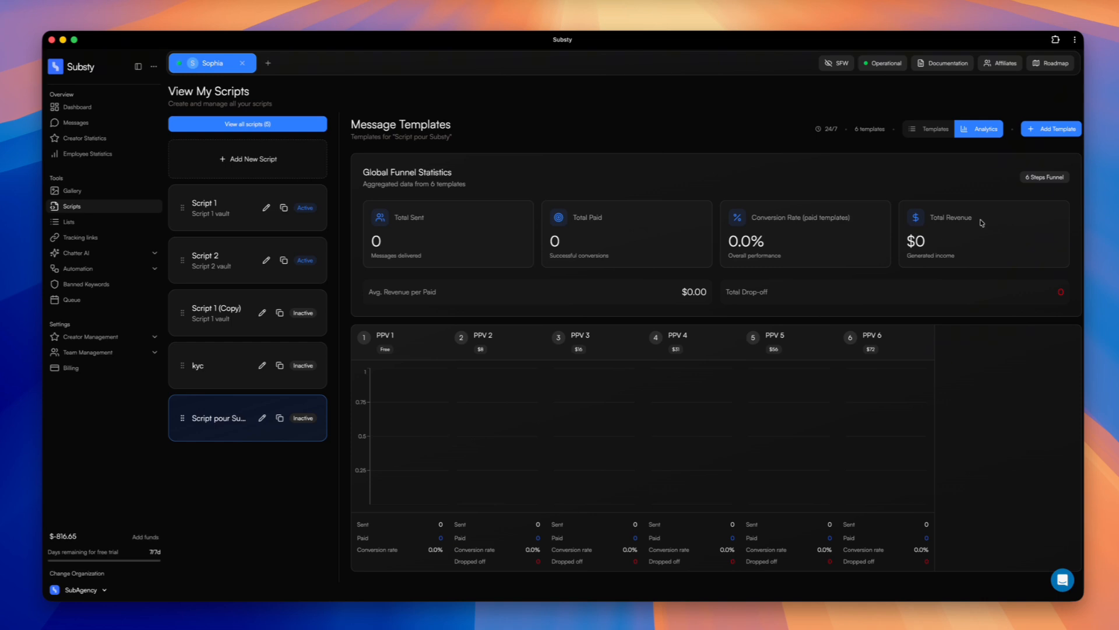
left_click_drag(965, 220, 932, 219)
left_click(924, 252)
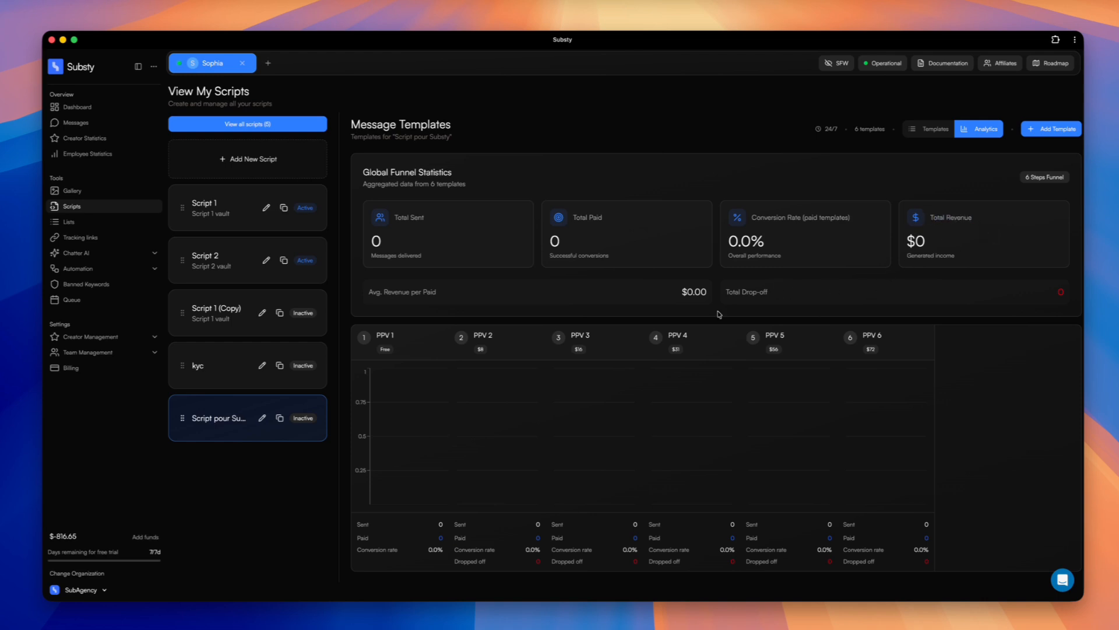